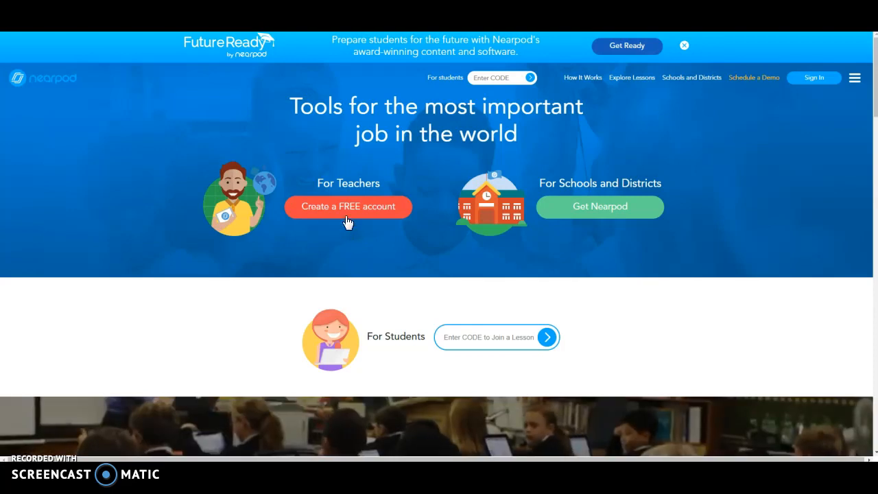
# Log in to the existing teacher account from the sign-up page and start creating a new lesson.
pyautogui.click(342, 206)
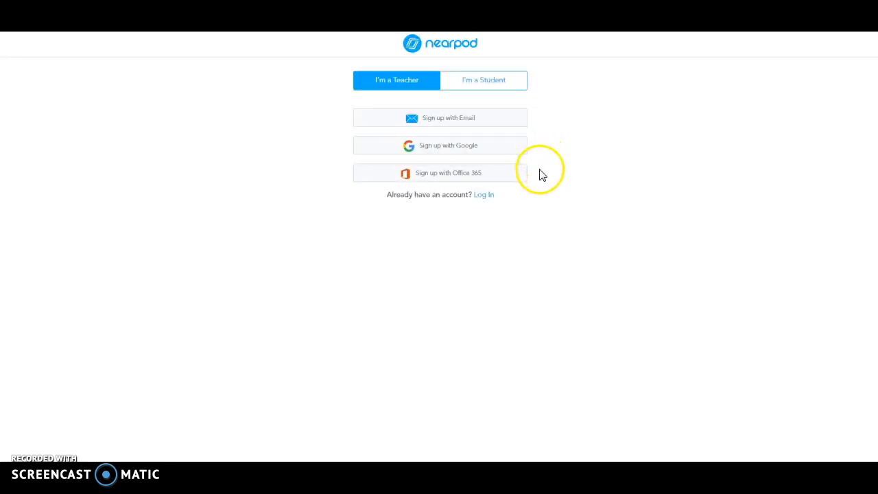
pyautogui.click(488, 196)
pyautogui.click(440, 161)
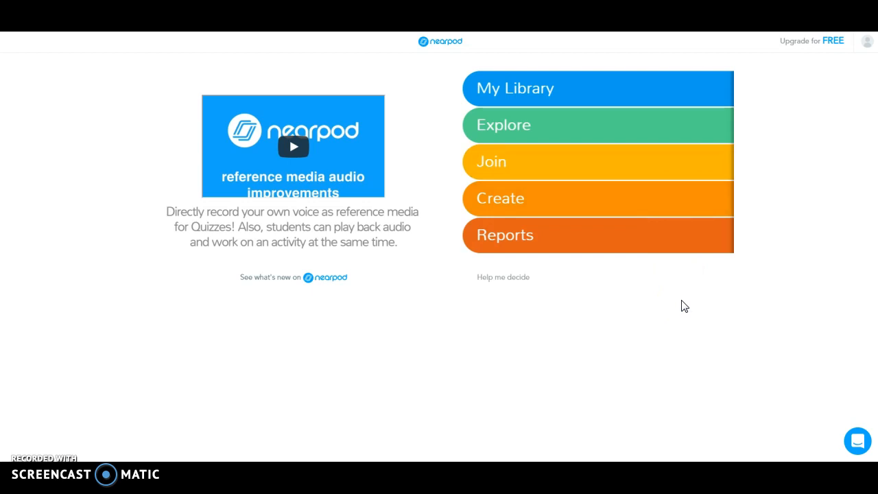
pyautogui.click(591, 205)
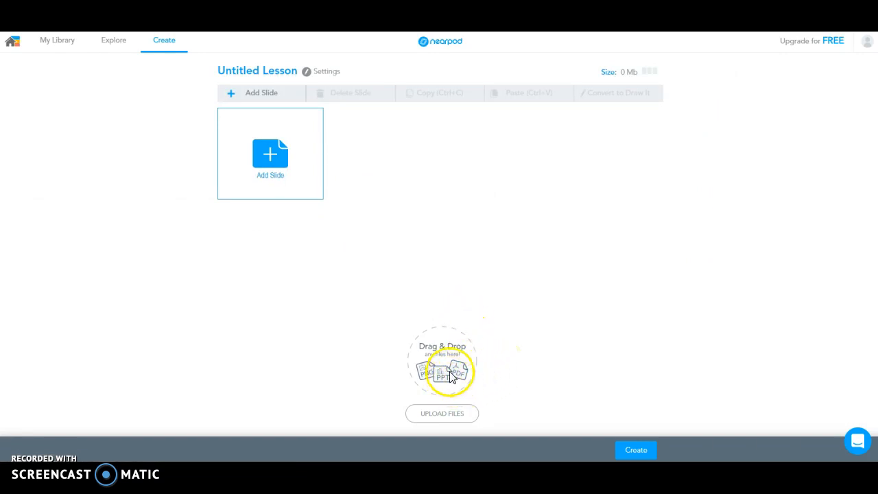
# Upload FrogLifeCyclePowerPoint.pptx into the untitled lesson and accept the uploaded file so its slides are added.
pyautogui.click(271, 171)
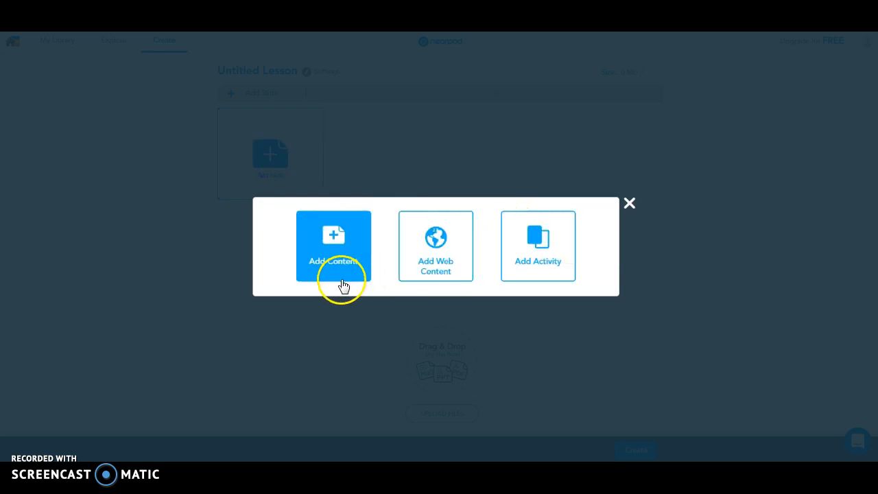
pyautogui.click(631, 204)
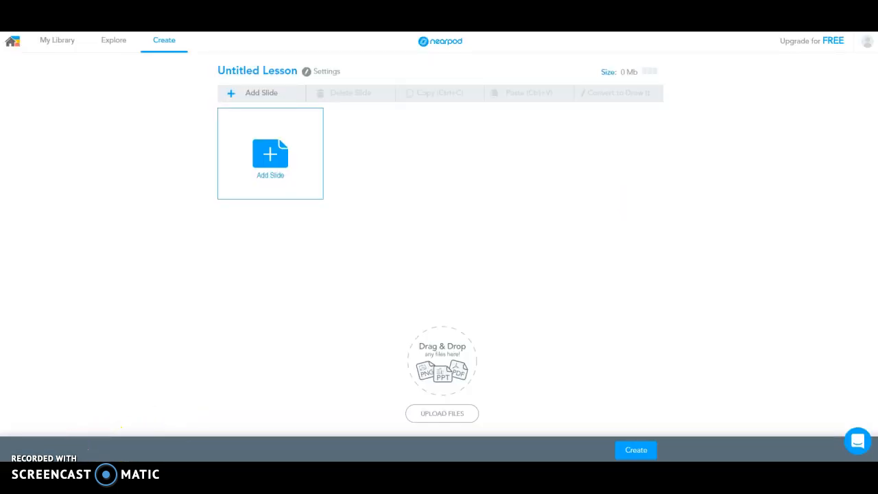
pyautogui.click(77, 469)
pyautogui.moveTo(605, 131); pyautogui.dragTo(406, 301)
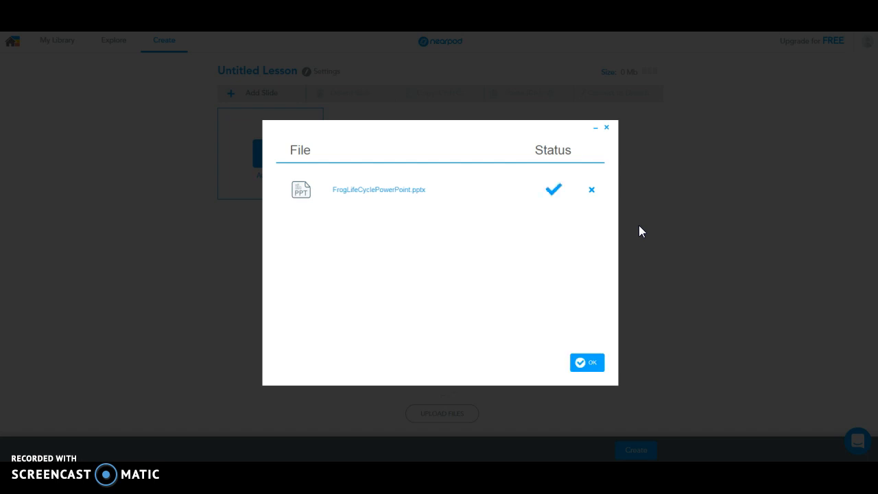
pyautogui.click(594, 363)
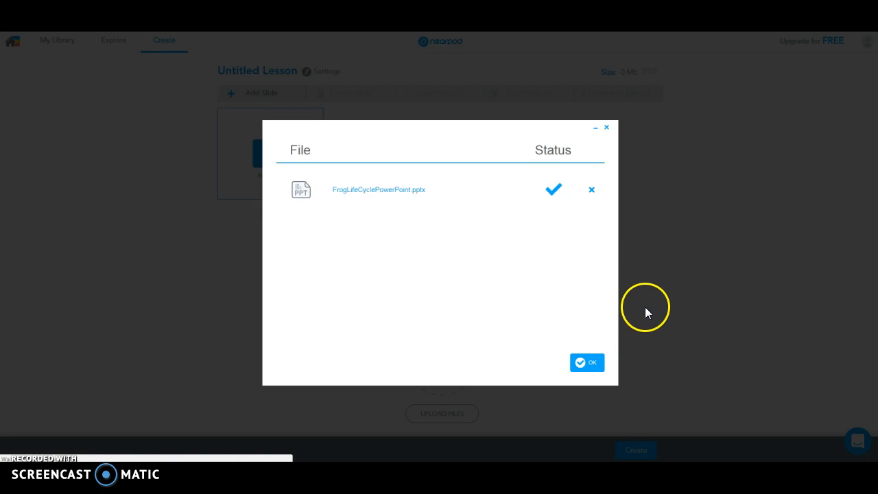
pyautogui.click(591, 364)
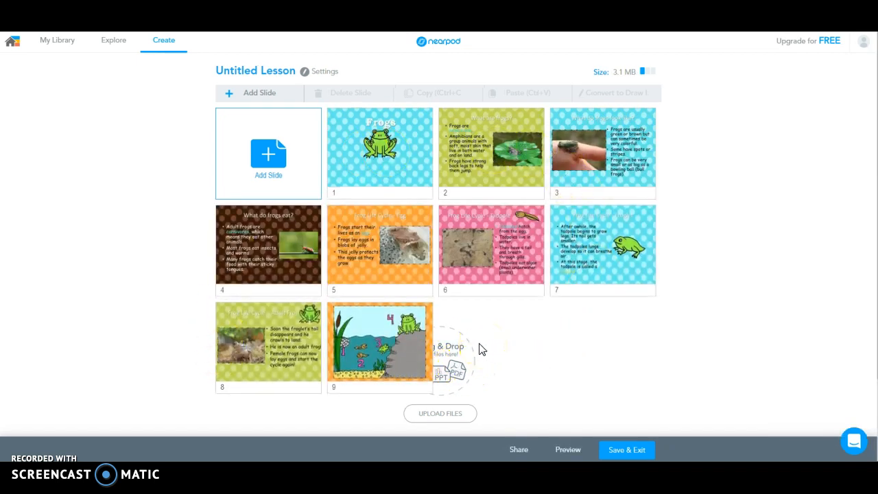
# Add a Draw It activity with the instructions "Draw something frogs eat" and place it directly after the "What do frogs eat?" slide.
pyautogui.click(264, 158)
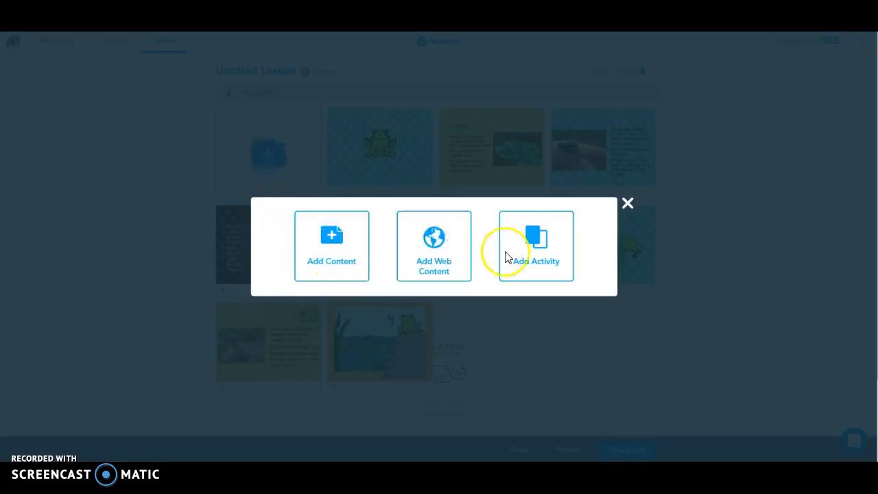
pyautogui.click(526, 256)
pyautogui.click(313, 322)
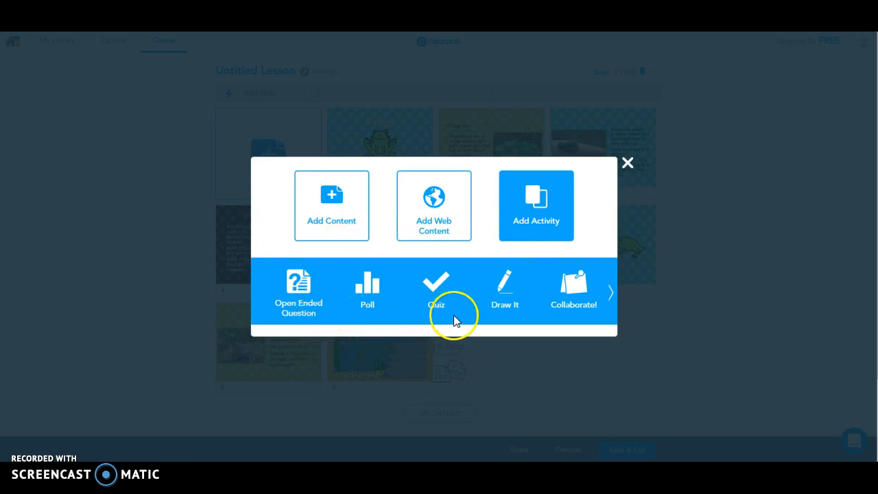
pyautogui.click(505, 283)
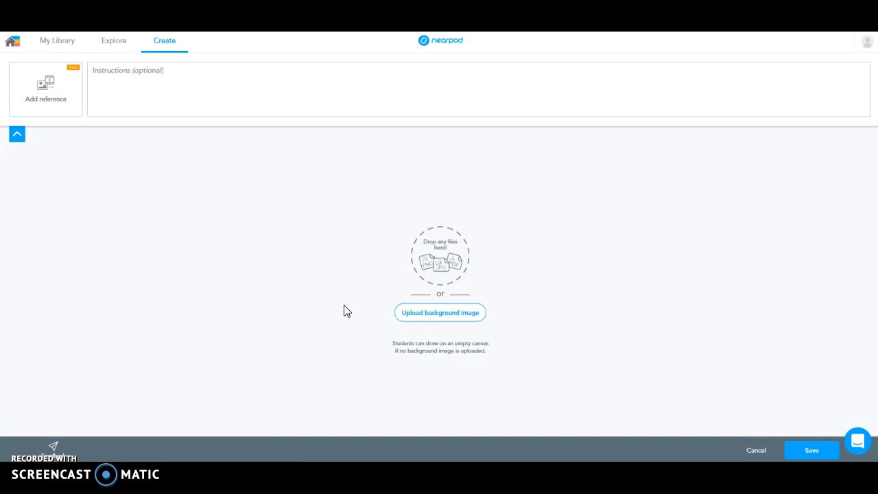
pyautogui.click(118, 71)
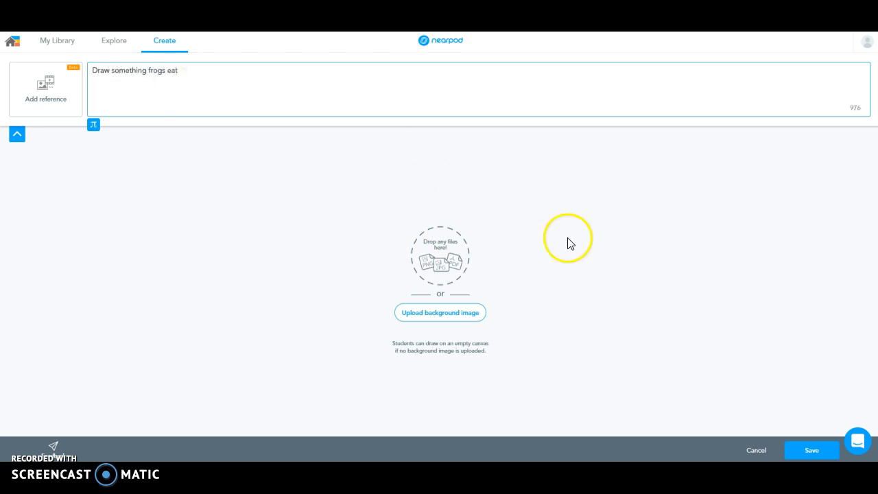
pyautogui.click(811, 451)
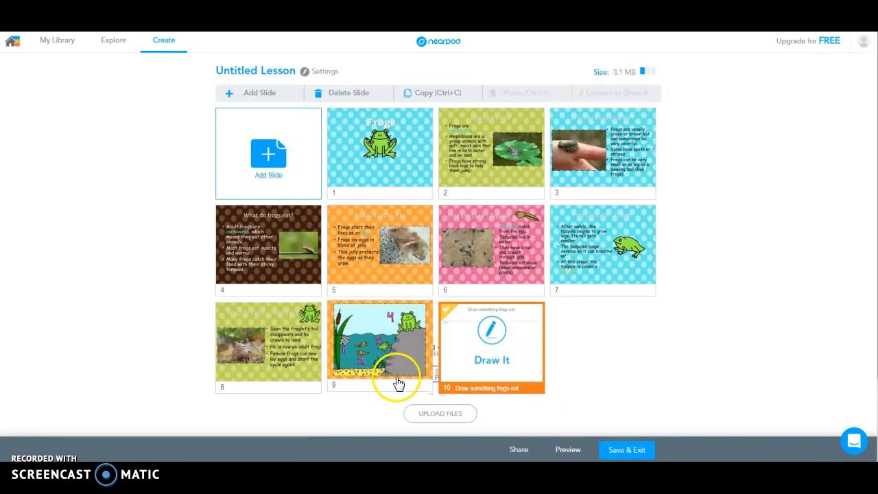
pyautogui.moveTo(506, 359); pyautogui.dragTo(395, 263)
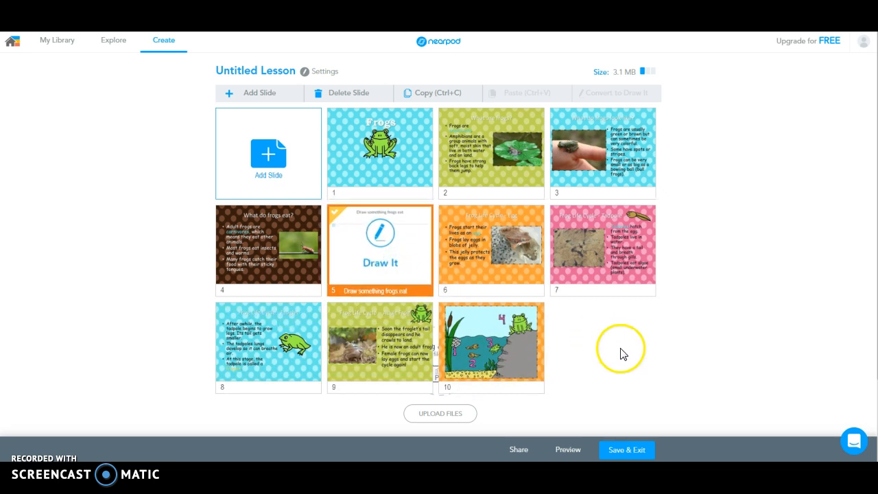
# Launch the saved FrogLifeCyclePowerPoint lesson from the library as a live lesson.
pyautogui.click(61, 45)
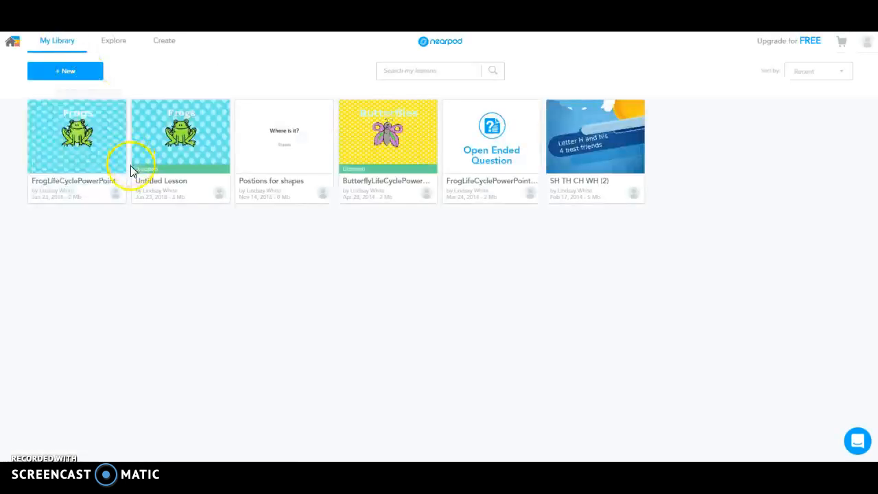
pyautogui.moveTo(77, 163)
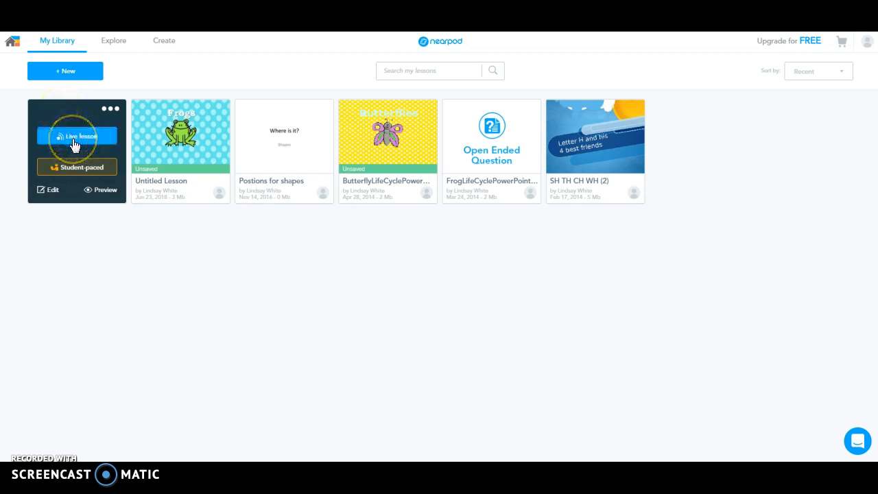
pyautogui.click(74, 140)
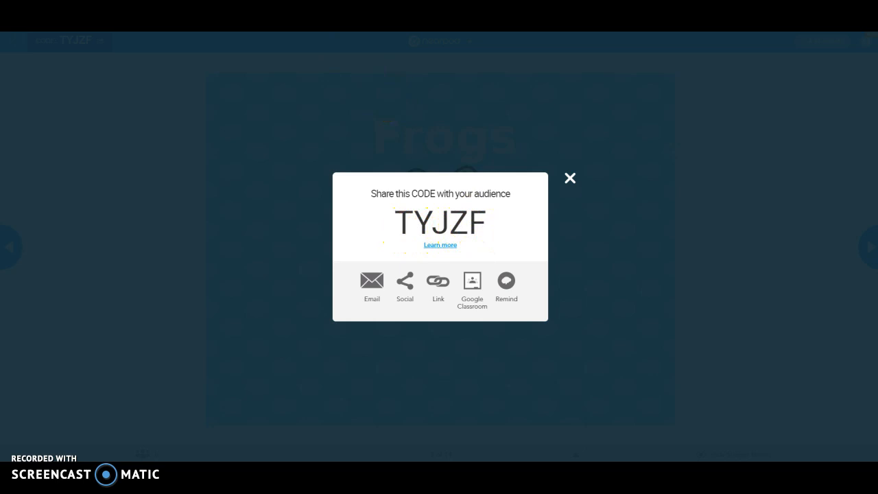
# Enter the live lesson's session code in the student code field on the Nearpod homepage and submit it.
pyautogui.hotkey('ctrl', 'Tab')
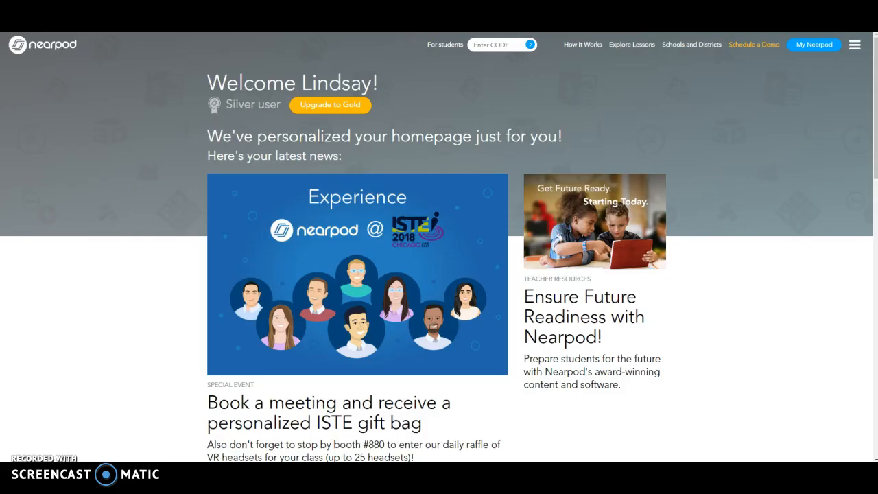
pyautogui.click(487, 46)
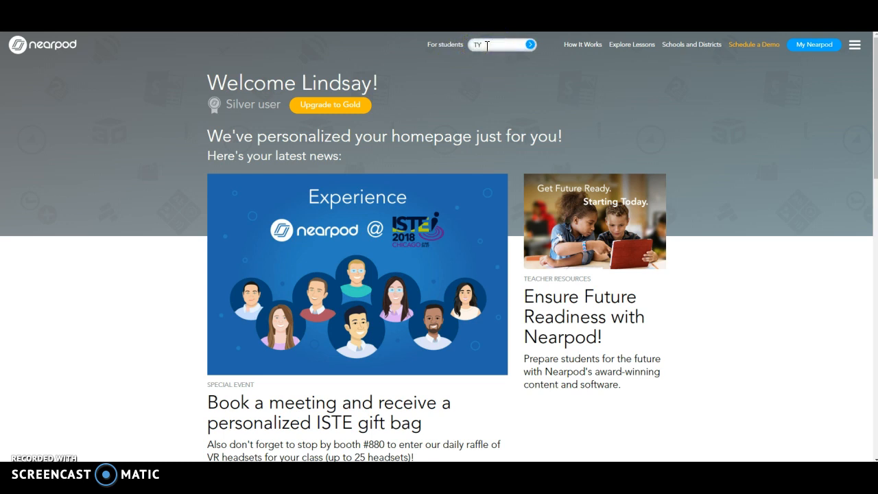
pyautogui.hotkey('ctrl', 'Tab')
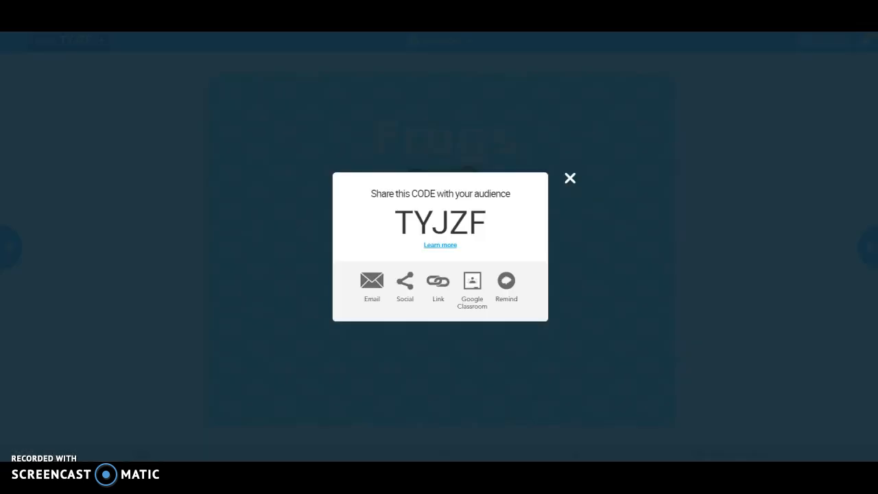
pyautogui.hotkey('ctrl', 'Tab')
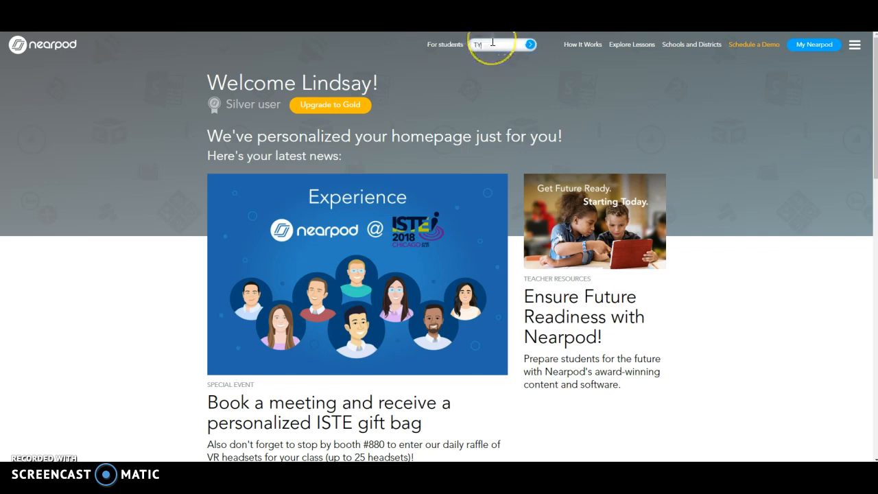
pyautogui.click(530, 44)
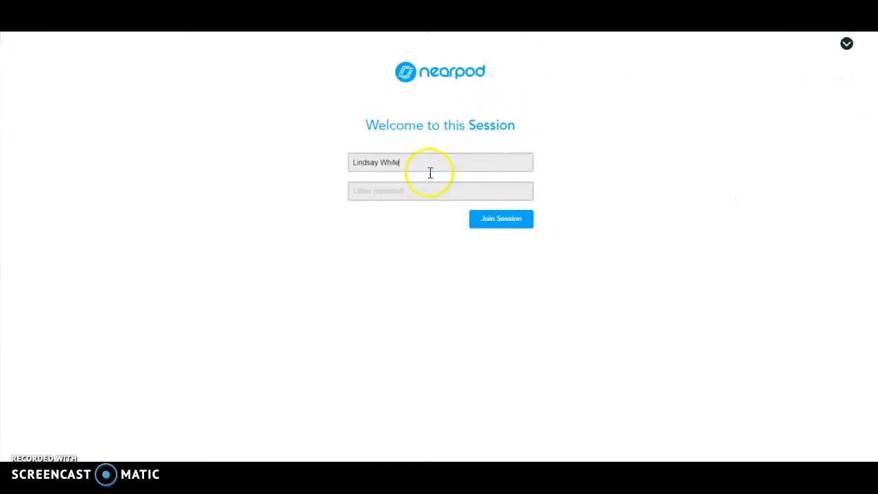
# Remove the surname from the participant name and join the session as a student.
pyautogui.moveTo(408, 163); pyautogui.dragTo(380, 164)
pyautogui.press('BackSpace')
pyautogui.click(500, 230)
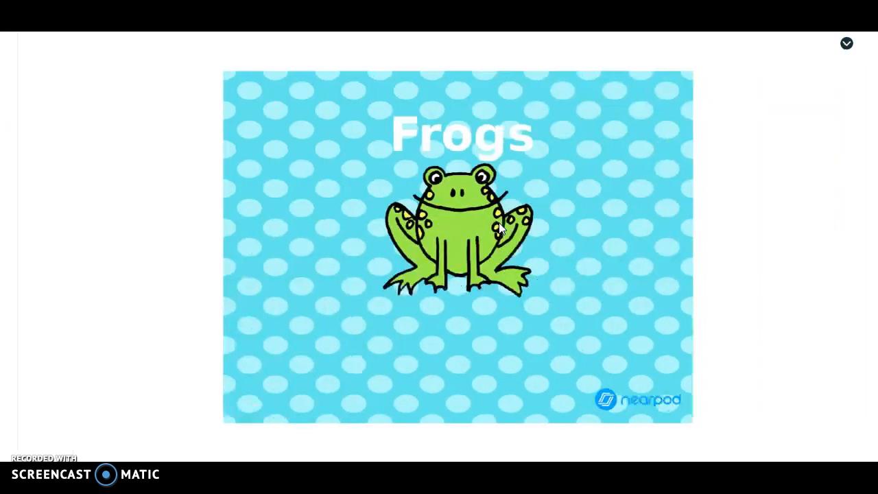
# Return to the teacher's live lesson and advance past "What are frogs?" to the quiz on frogs' back legs.
pyautogui.click(500, 102)
pyautogui.click(615, 265)
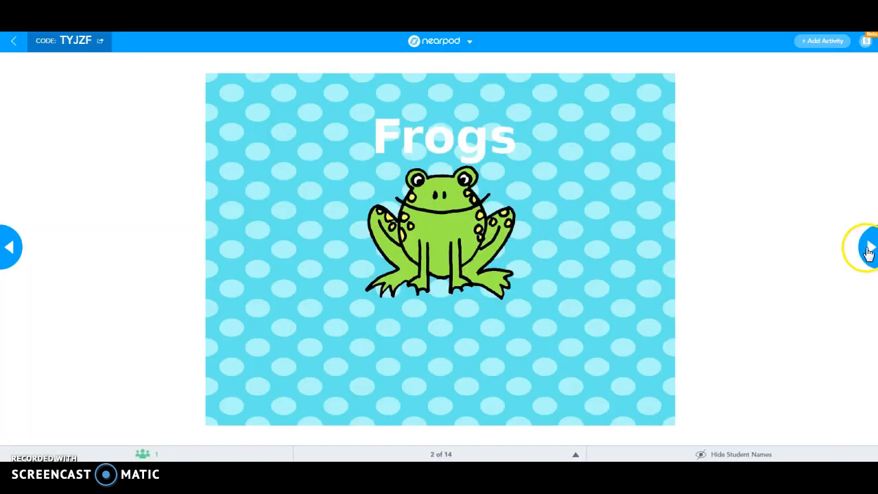
pyautogui.click(869, 248)
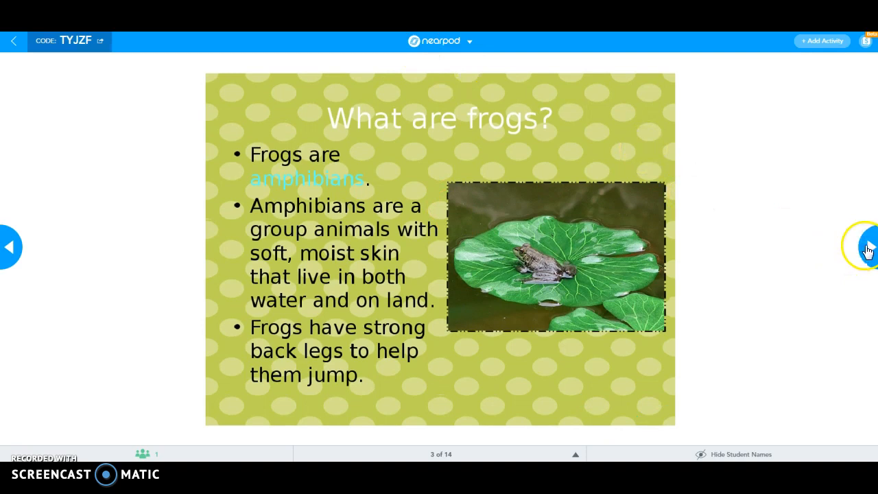
pyautogui.click(867, 247)
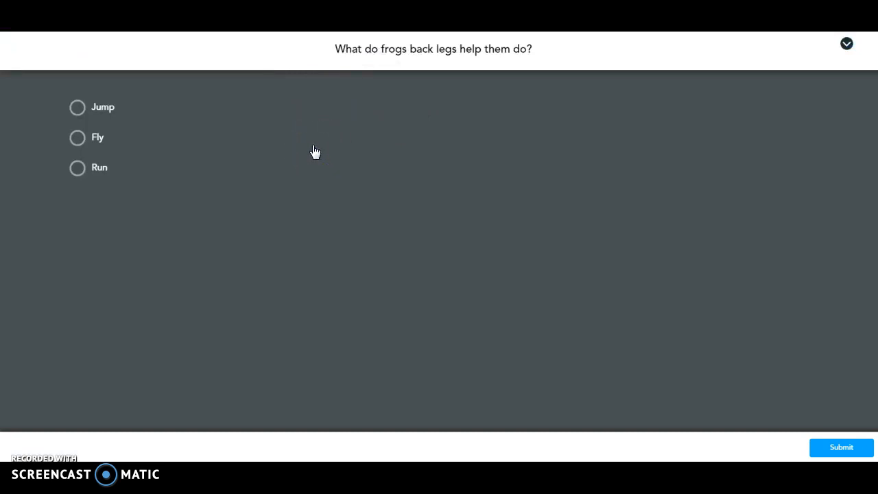
# Answer the student quiz question about frogs' back legs with "Jump" and confirm the submission.
pyautogui.click(78, 116)
pyautogui.click(78, 117)
pyautogui.click(857, 452)
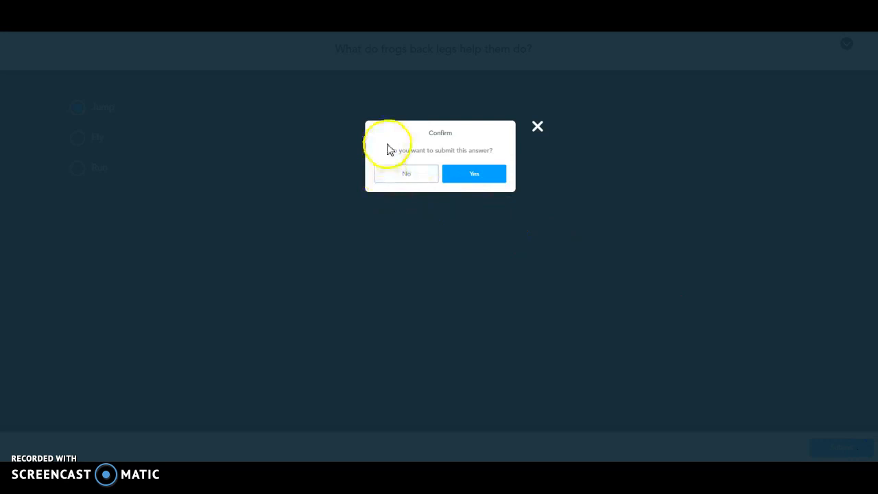
pyautogui.click(478, 177)
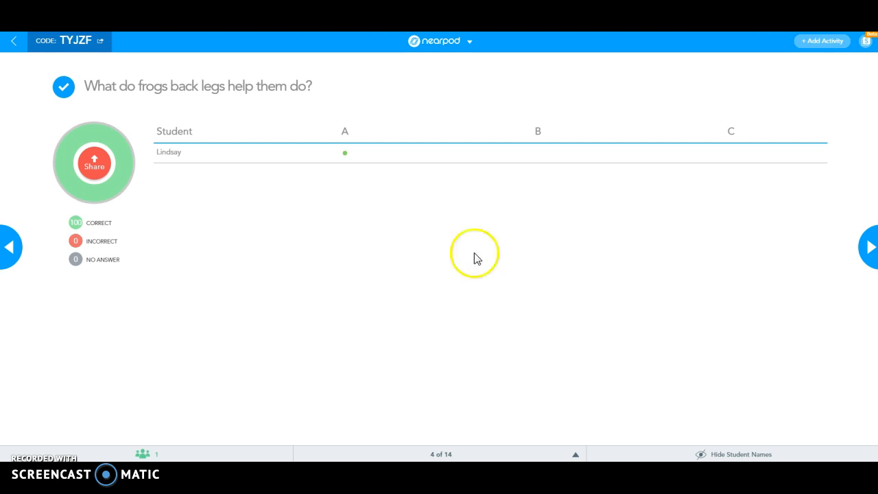
# Advance the teacher's lesson to the Draw It activity and submit a student sketch of an oval bug with two small wings.
pyautogui.click(870, 247)
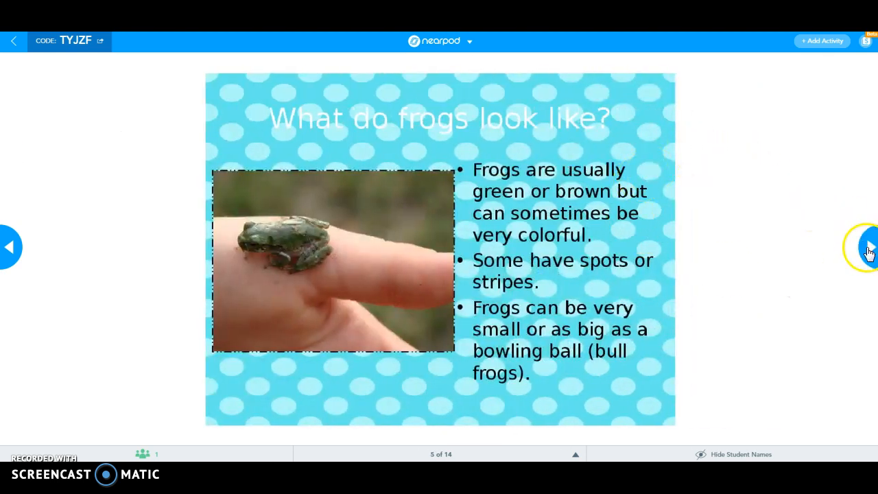
pyautogui.click(868, 251)
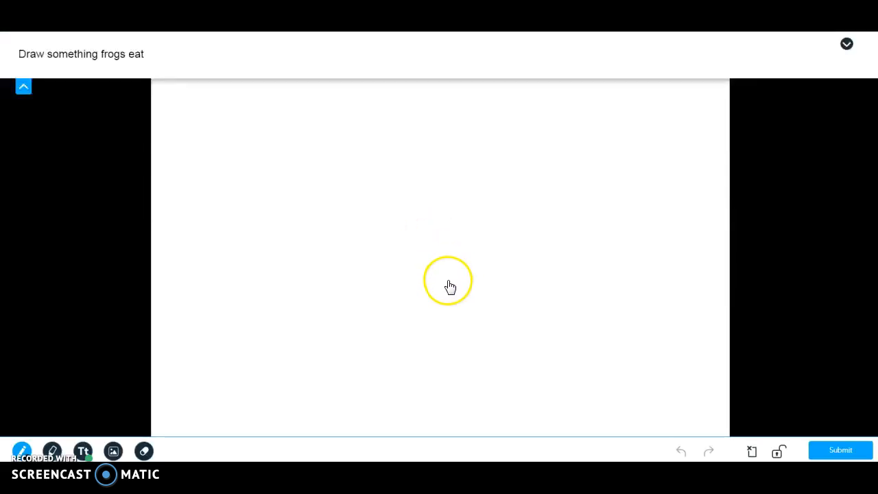
pyautogui.moveTo(410, 221)
pyautogui.mouseDown()
pyautogui.moveTo(369, 258)
pyautogui.moveTo(418, 257)
pyautogui.moveTo(425, 227)
pyautogui.moveTo(380, 228)
pyautogui.moveTo(383, 206)
pyautogui.moveTo(400, 219)
pyautogui.mouseUp()
pyautogui.moveTo(402, 261)
pyautogui.mouseDown()
pyautogui.moveTo(412, 281)
pyautogui.moveTo(416, 261)
pyautogui.mouseUp()
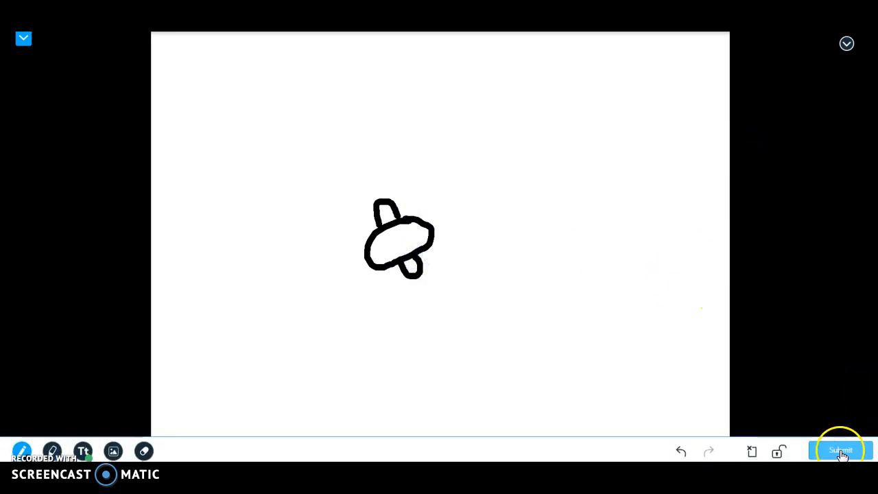
pyautogui.click(842, 453)
pyautogui.click(458, 176)
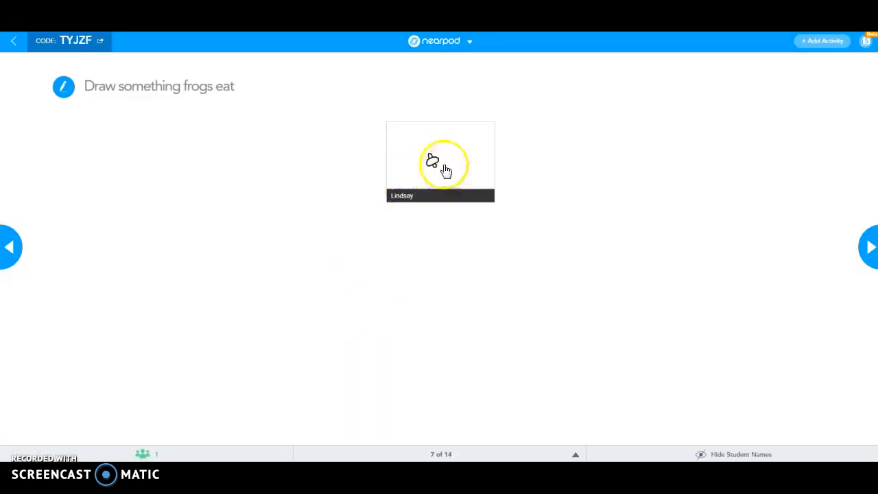
# View the student's submitted drawing enlarged in the teacher view, close it, and advance the live lesson to "Frog Life Cycle - Egg".
pyautogui.click(444, 171)
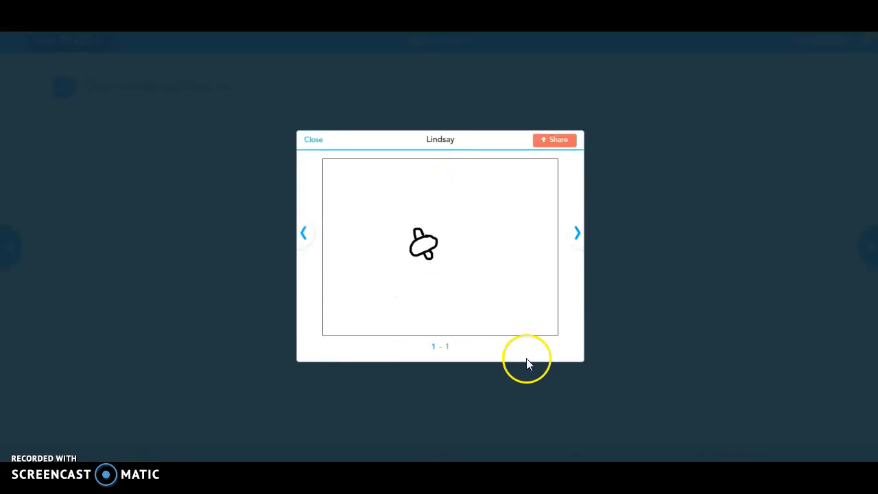
pyautogui.click(317, 140)
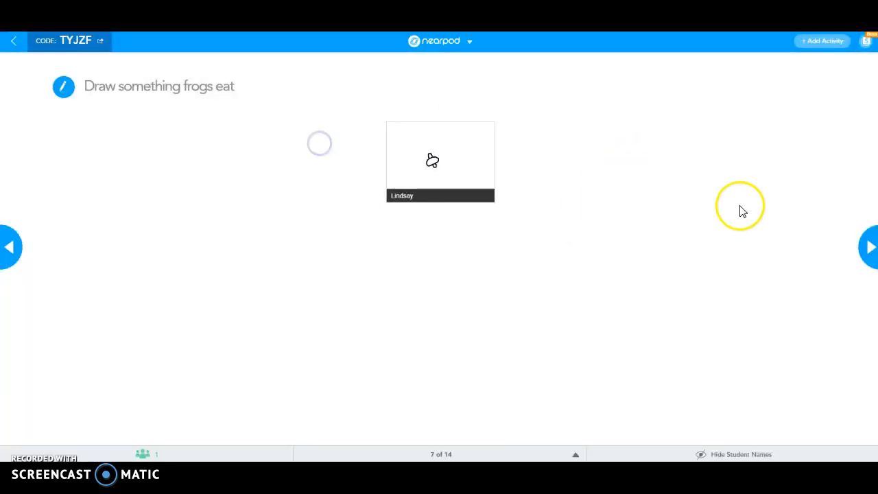
pyautogui.click(870, 253)
pyautogui.click(870, 252)
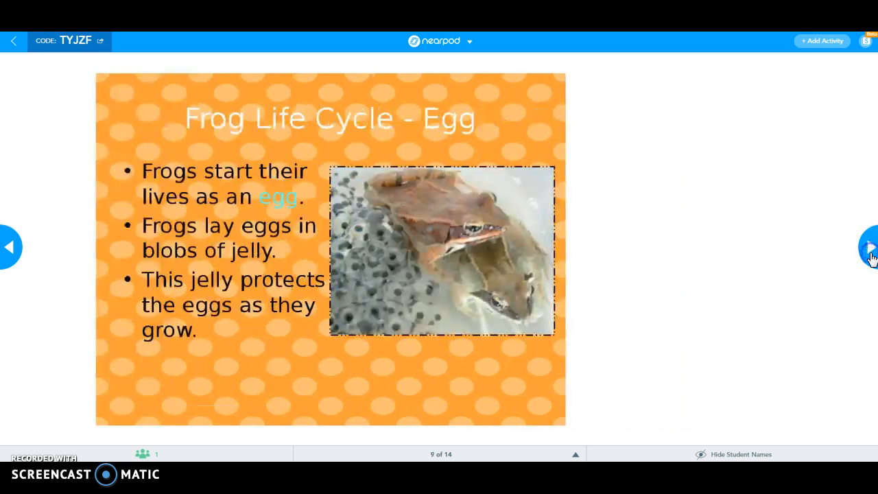
# Advance the teacher's live lesson through the remaining life cycle slides and the Draw It activity to the final quiz.
pyautogui.click(870, 253)
pyautogui.click(869, 252)
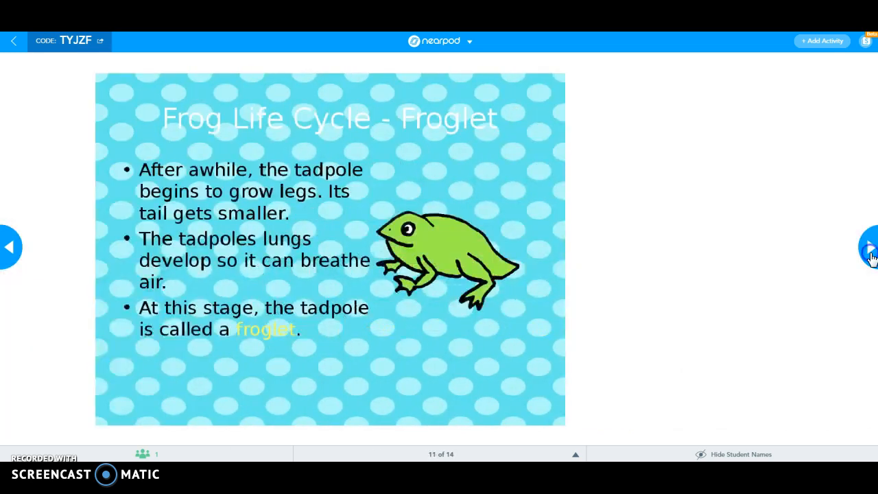
pyautogui.click(870, 252)
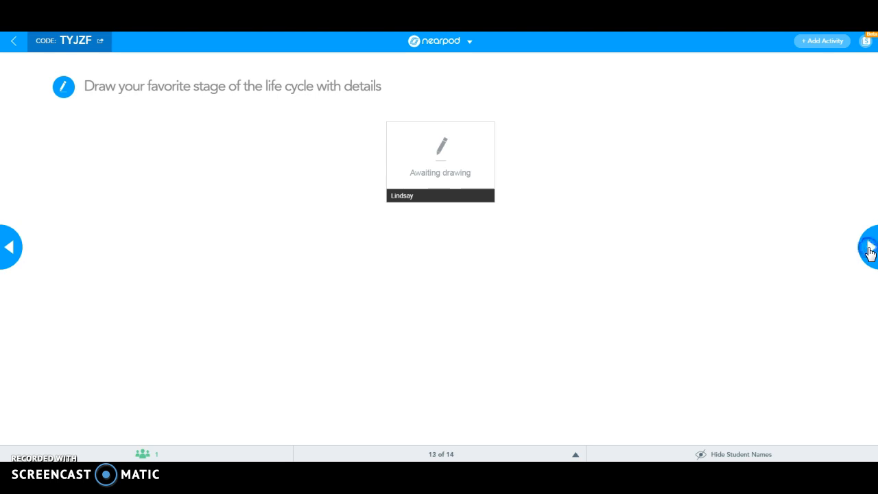
pyautogui.click(870, 251)
pyautogui.click(870, 251)
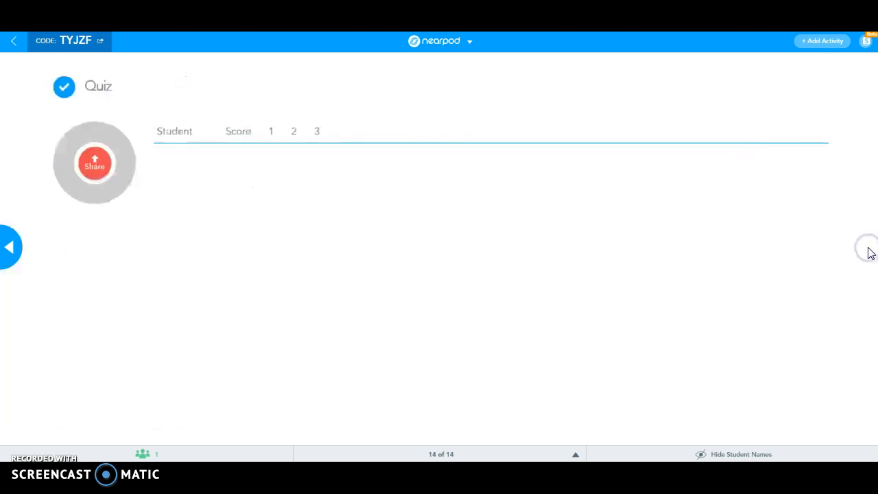
pyautogui.click(865, 251)
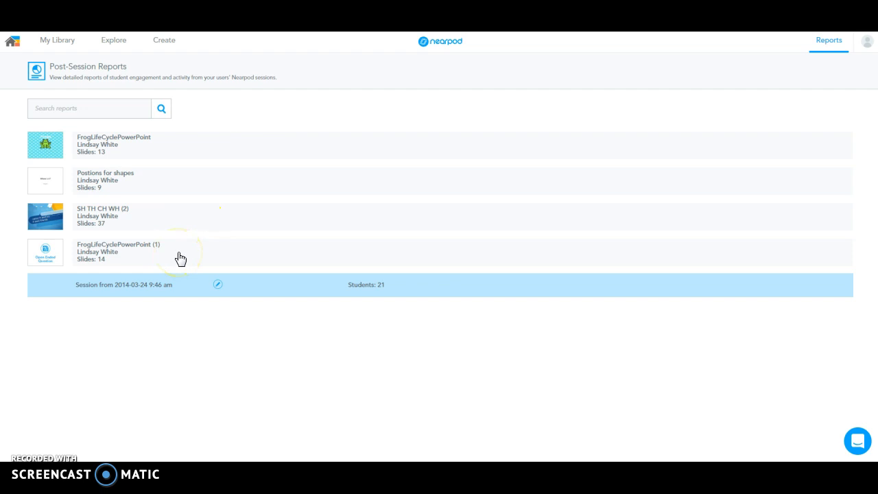
# Open the post-session report of the FrogLifeCyclePowerPoint (1) session from 2014-03-24 9:46 am.
pyautogui.click(179, 256)
pyautogui.click(154, 255)
pyautogui.click(219, 286)
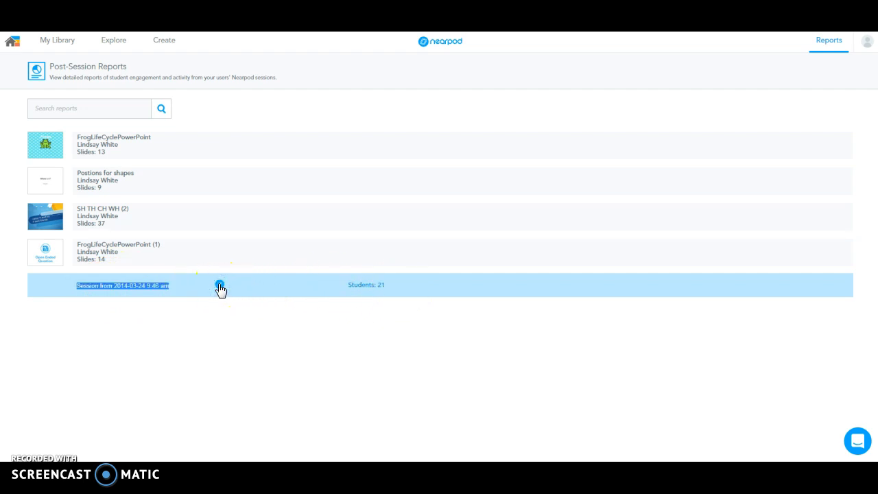
pyautogui.click(152, 287)
pyautogui.click(223, 286)
pyautogui.click(377, 286)
pyautogui.click(115, 252)
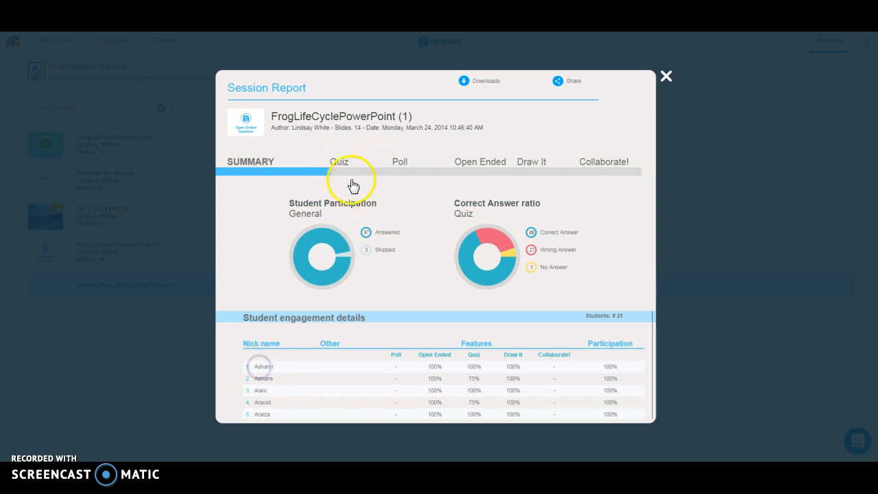
# Examine the report's quiz results, including each student's response to "What do frogs back legs help them do?".
pyautogui.click(336, 169)
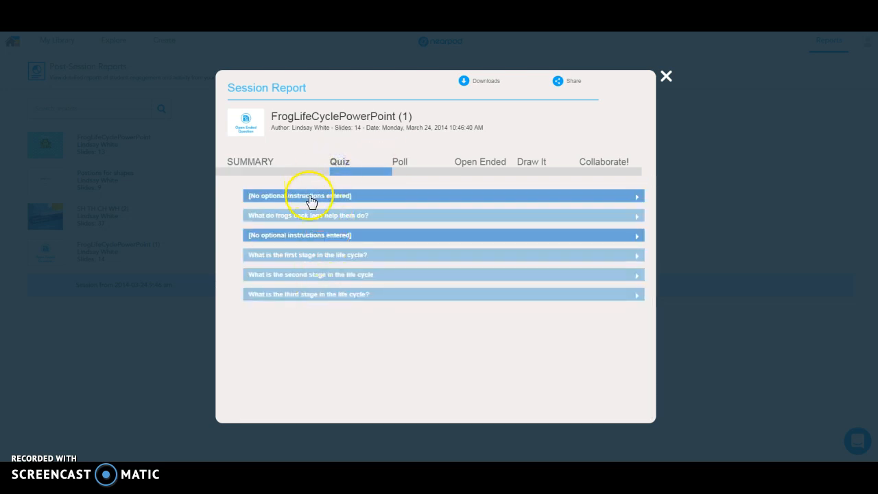
pyautogui.click(426, 198)
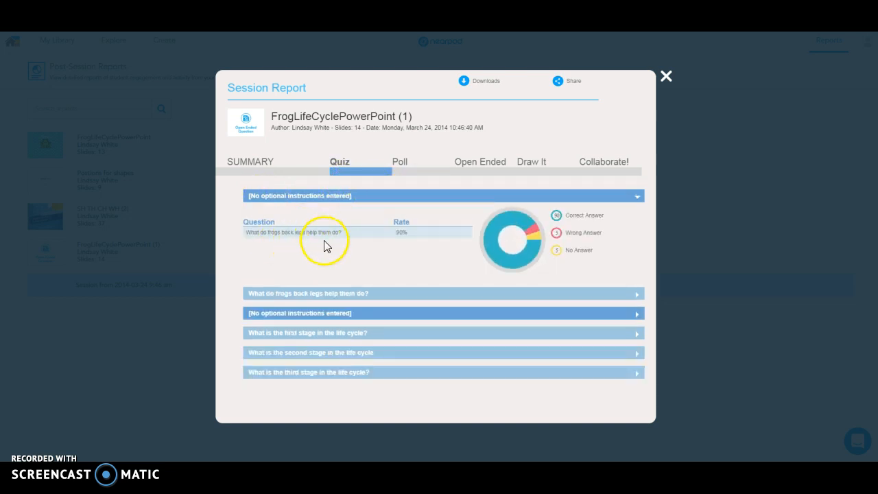
pyautogui.click(520, 222)
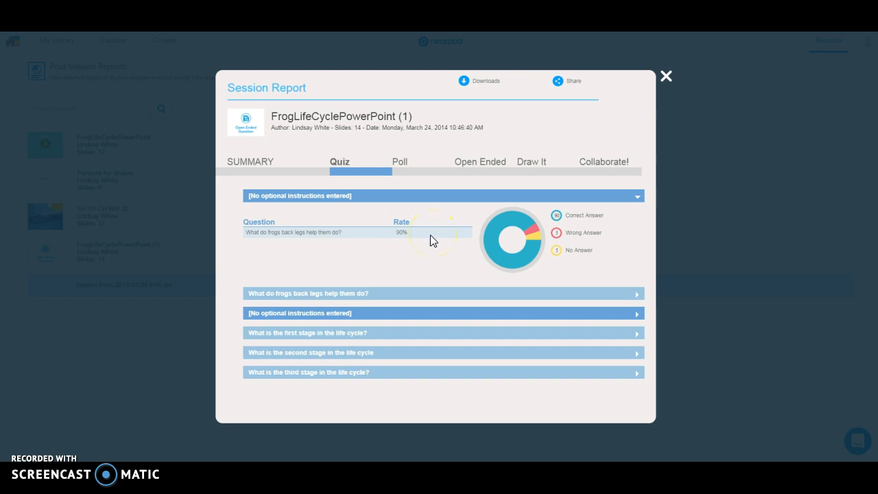
pyautogui.click(371, 294)
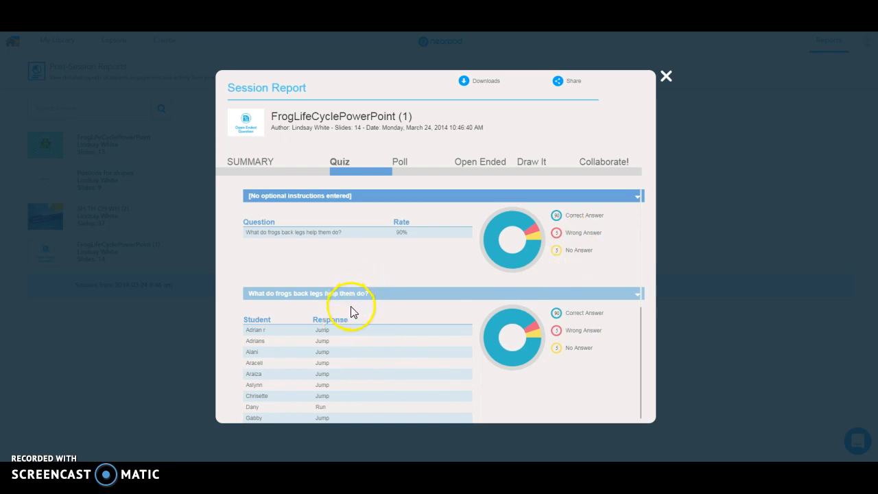
pyautogui.click(640, 344)
pyautogui.scroll(-5, 435, 363)
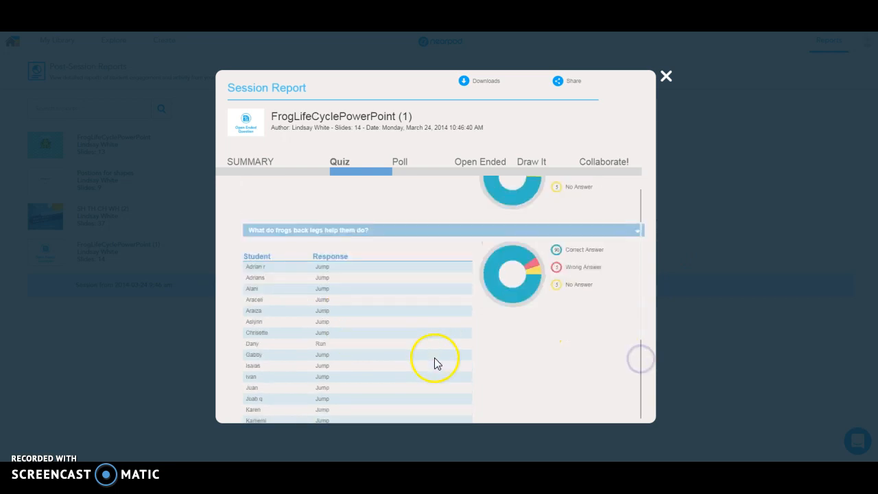
pyautogui.click(640, 265)
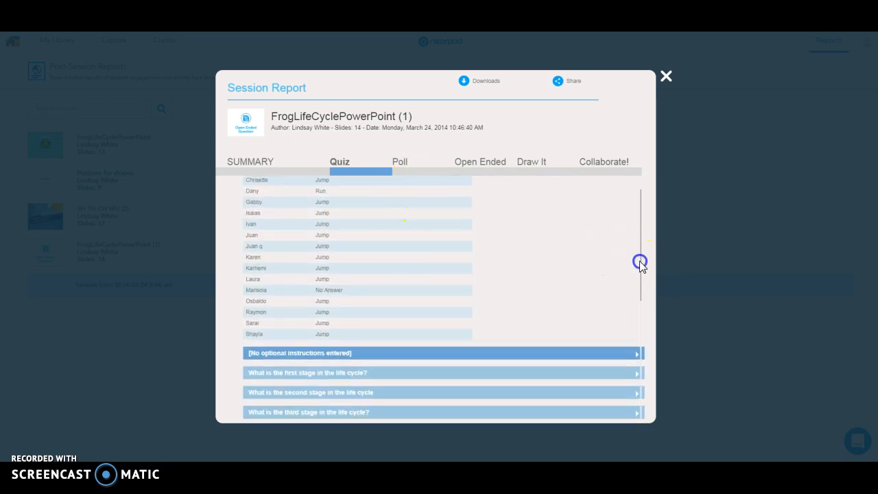
pyautogui.scroll(5, 460, 203)
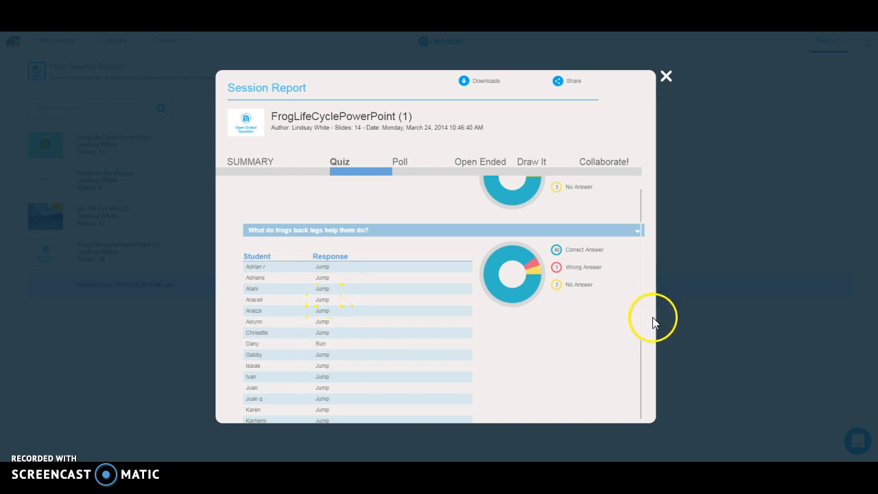
# Show the students' open-ended responses to "What is your name?" in the session report.
pyautogui.click(483, 167)
pyautogui.click(482, 172)
pyautogui.click(440, 198)
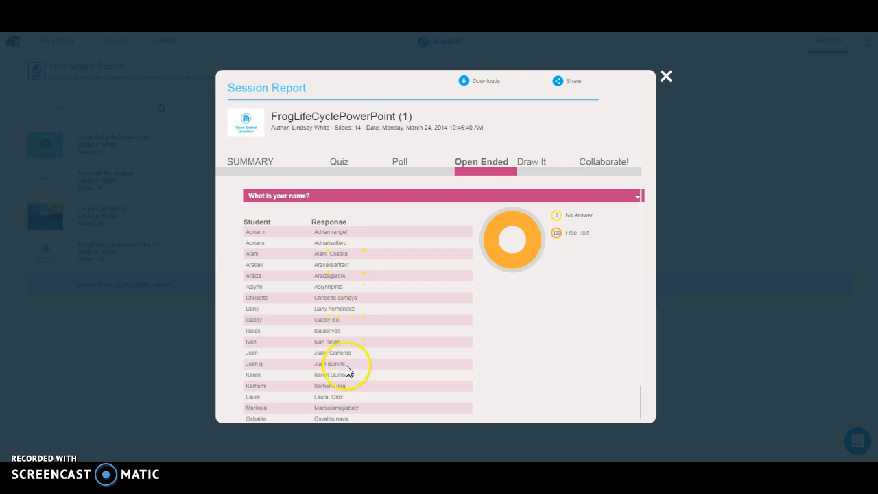
# Expand the "Draw something frogs eat" results and view the first two students' drawings enlarged, closing each one.
pyautogui.click(527, 162)
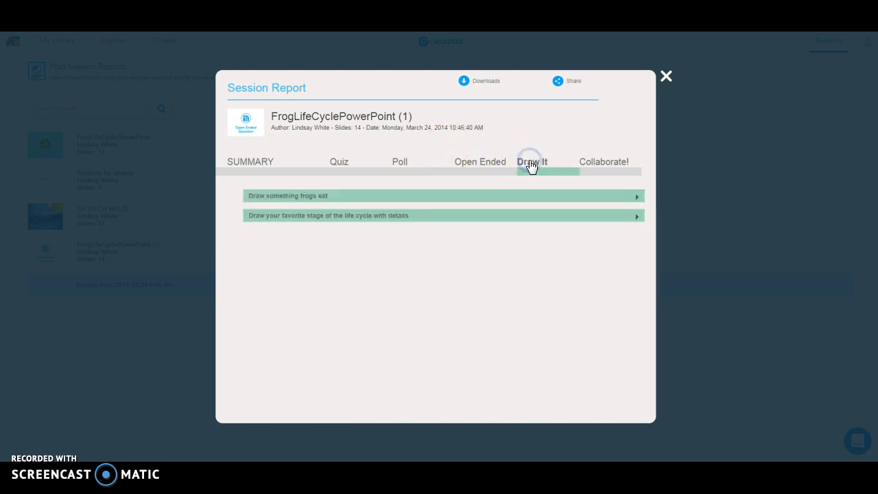
pyautogui.click(340, 196)
pyautogui.click(378, 257)
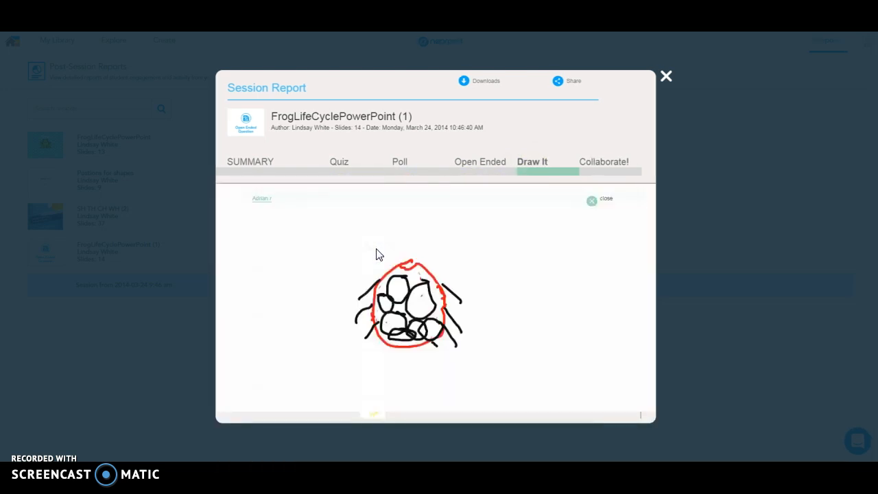
pyautogui.click(593, 201)
pyautogui.click(380, 276)
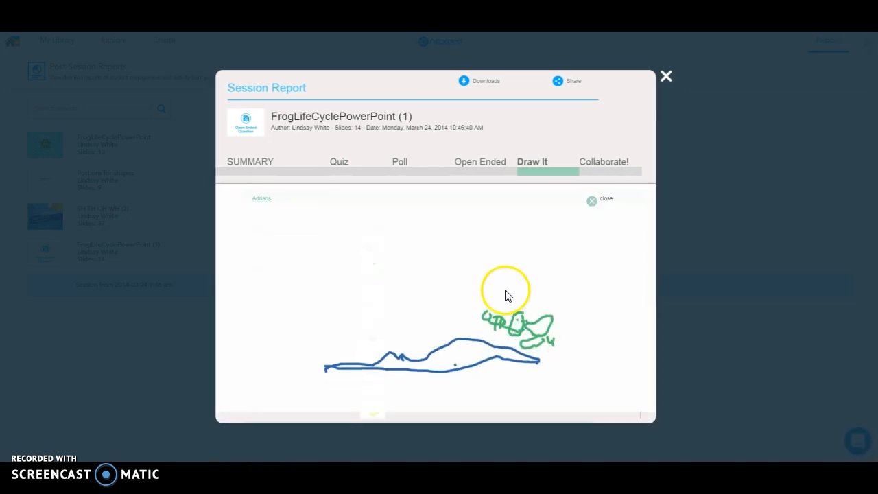
pyautogui.click(592, 201)
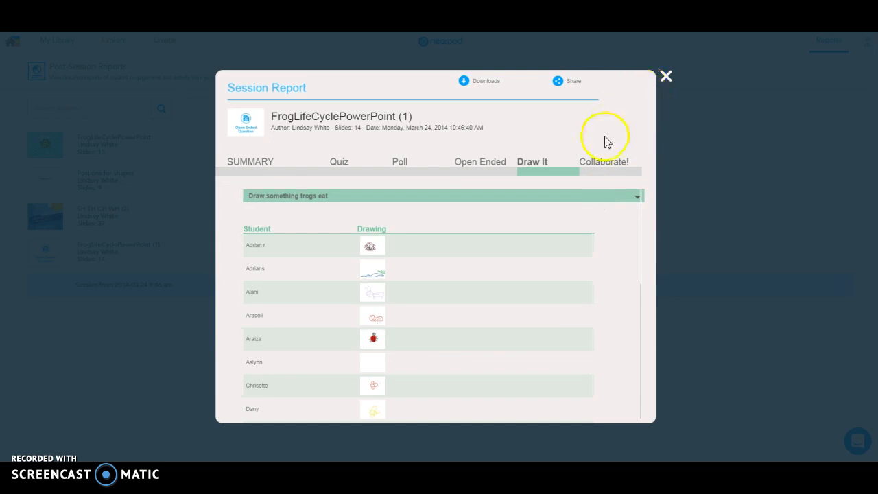
# Look through the remaining student drawings for "Draw something frogs eat" and close the session report.
pyautogui.click(640, 300)
pyautogui.scroll(-5, 430, 308)
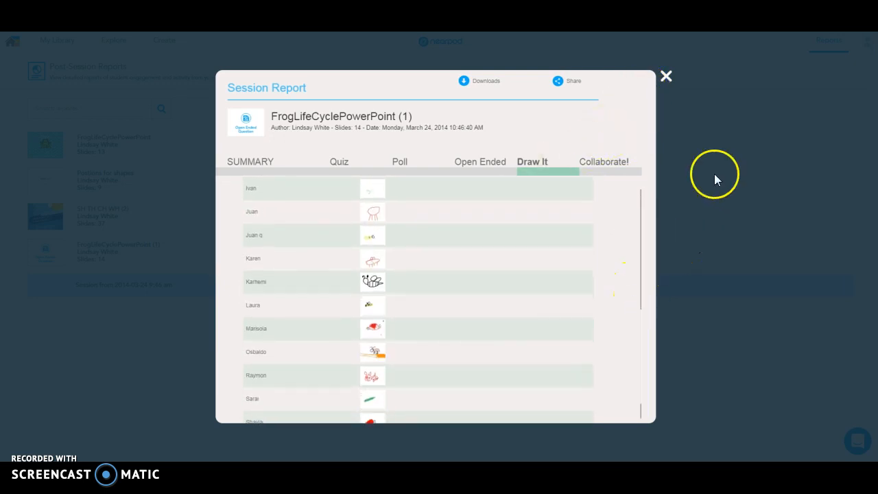
pyautogui.click(664, 78)
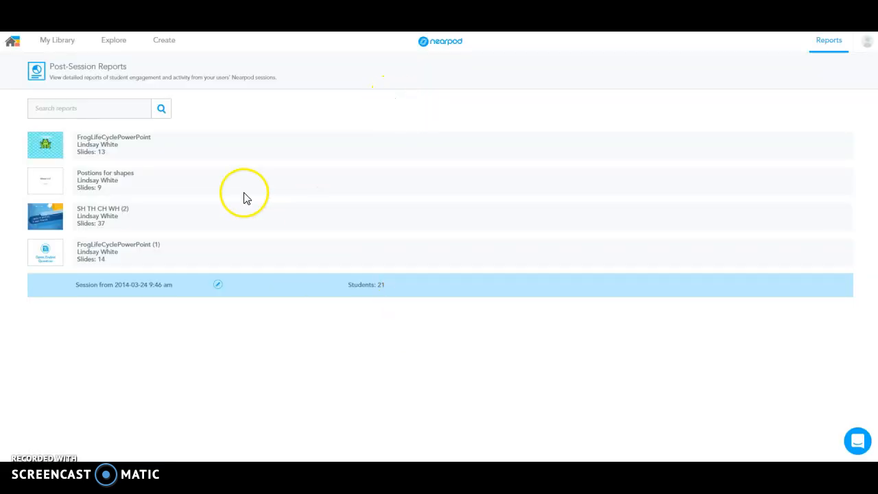